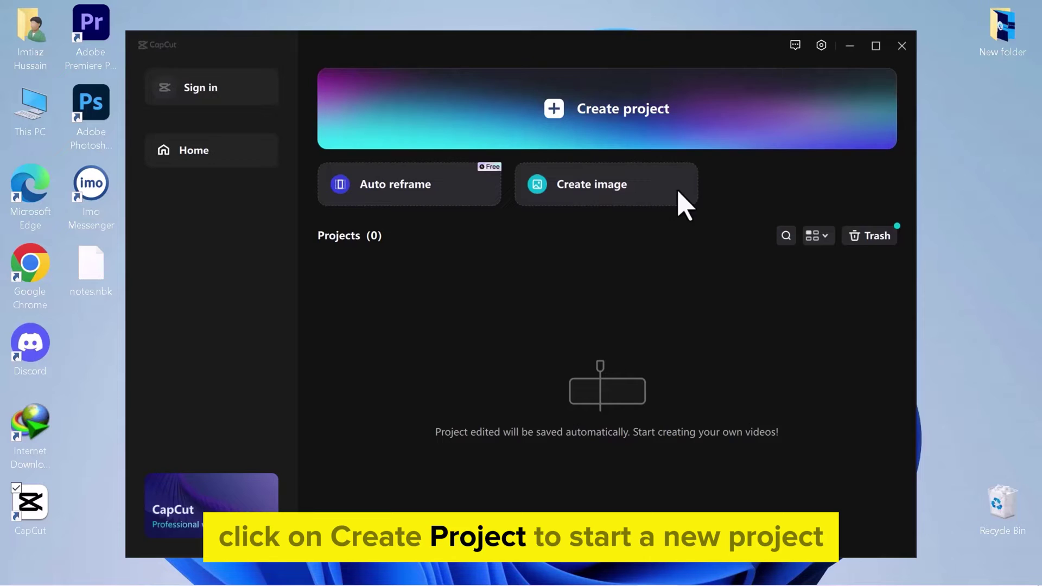
Start a new empty CapCut project from the home screen.
left_click(681, 134)
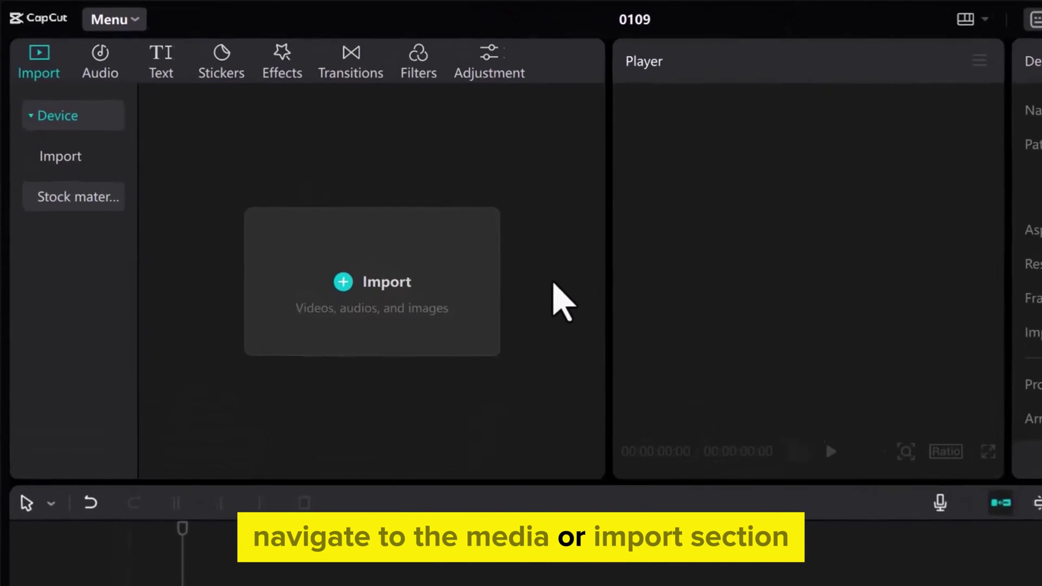
Import pexels-cottonbro-5310933 from Downloads > New folder (2) into the media library.
left_click(522, 351)
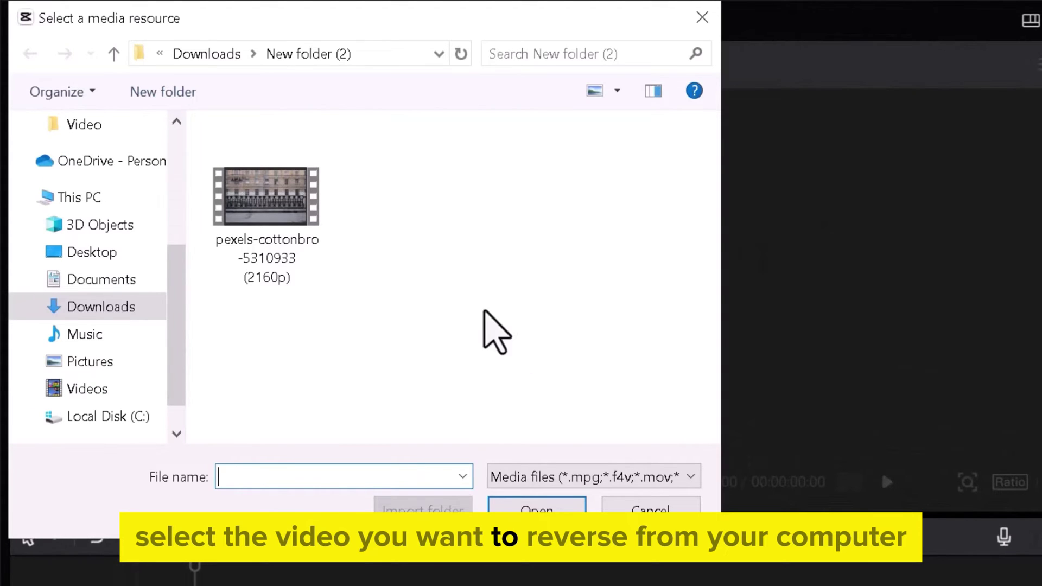
left_click(301, 199)
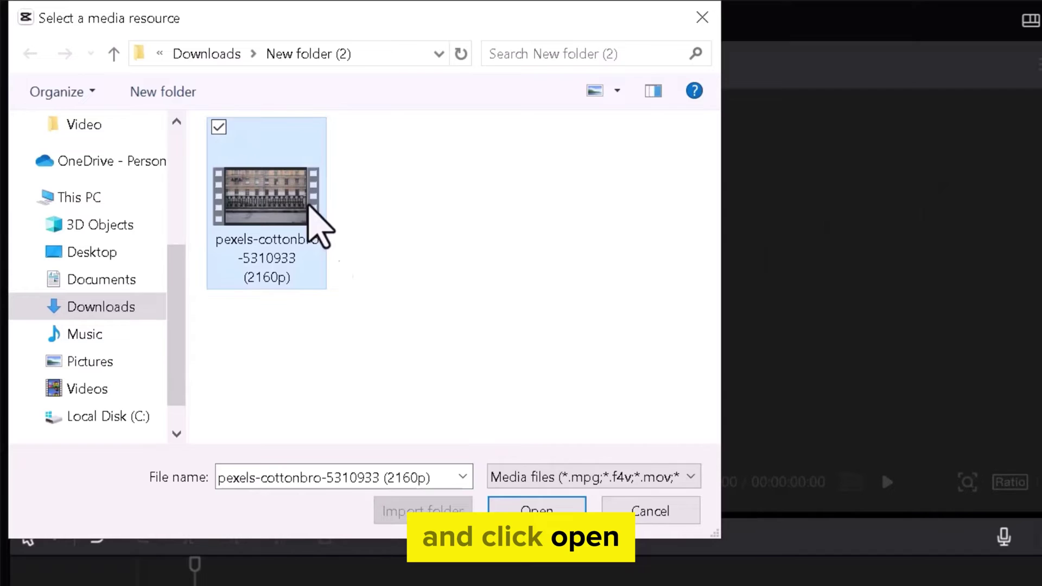
double_click(308, 208)
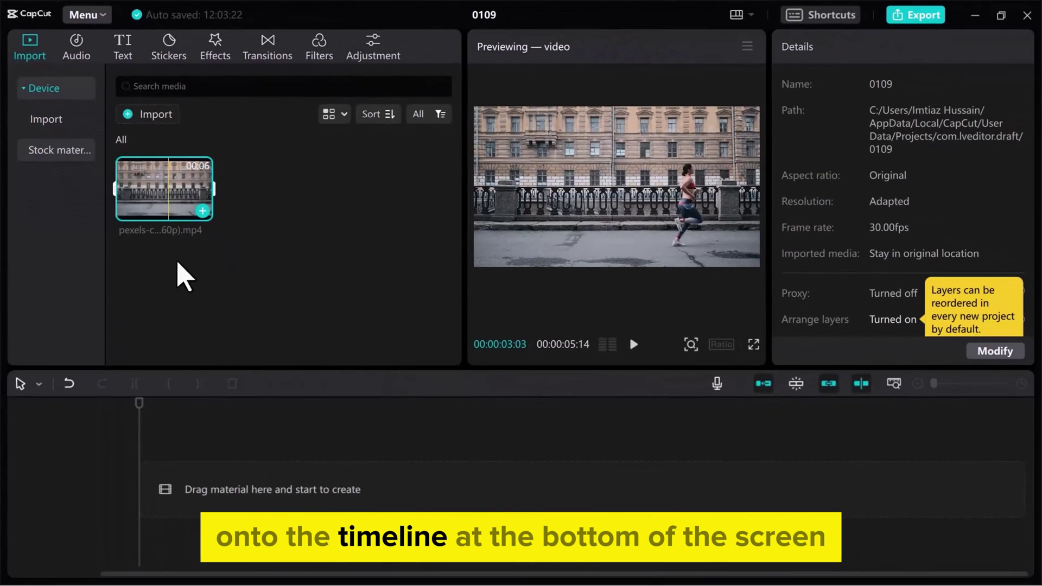
Place the street clip on the timeline, preview it, and trim its end to about 4 seconds.
left_click_drag(175, 273, 188, 489)
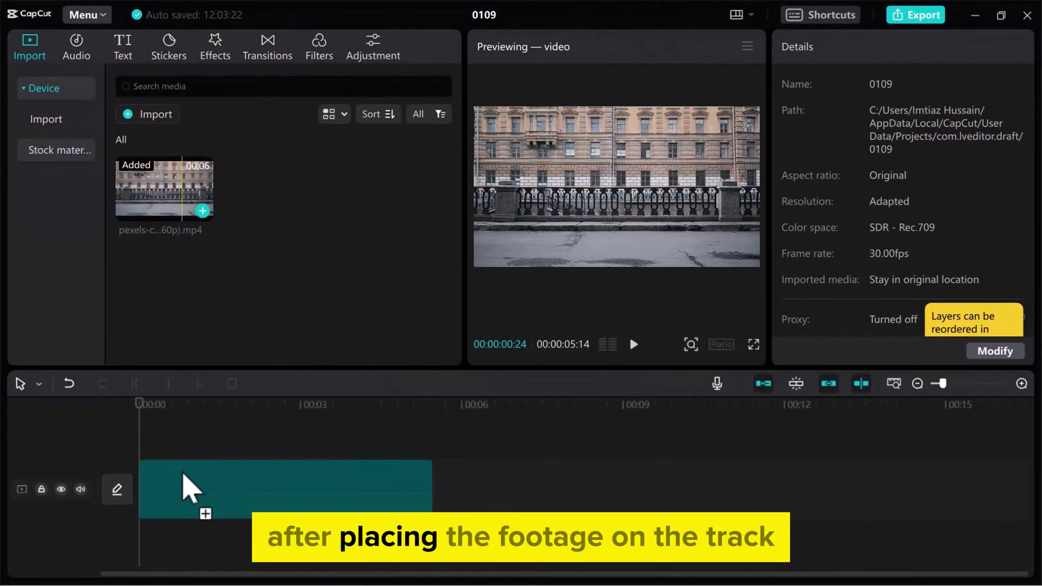
left_click(189, 489)
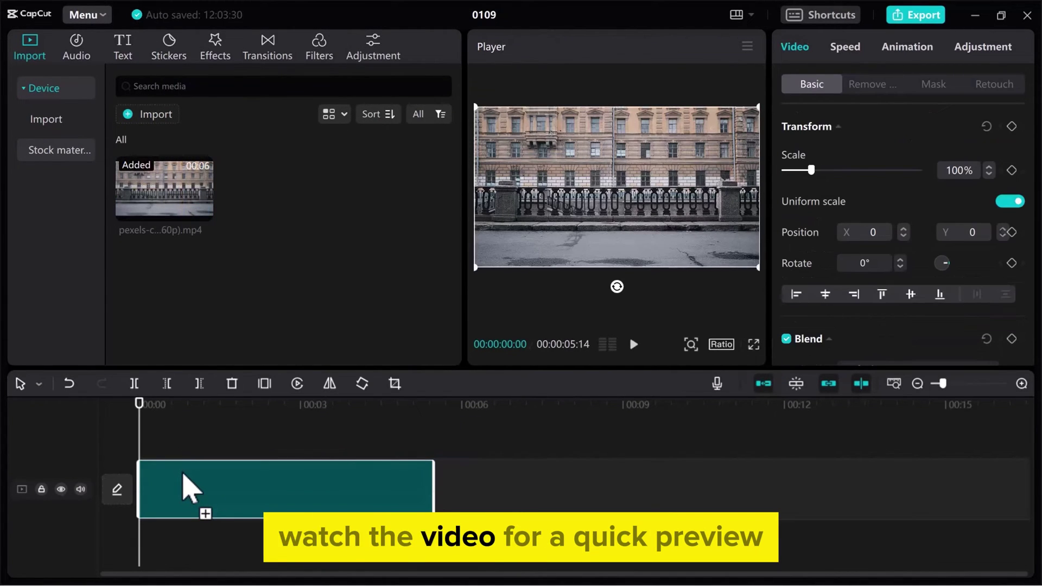
key("space")
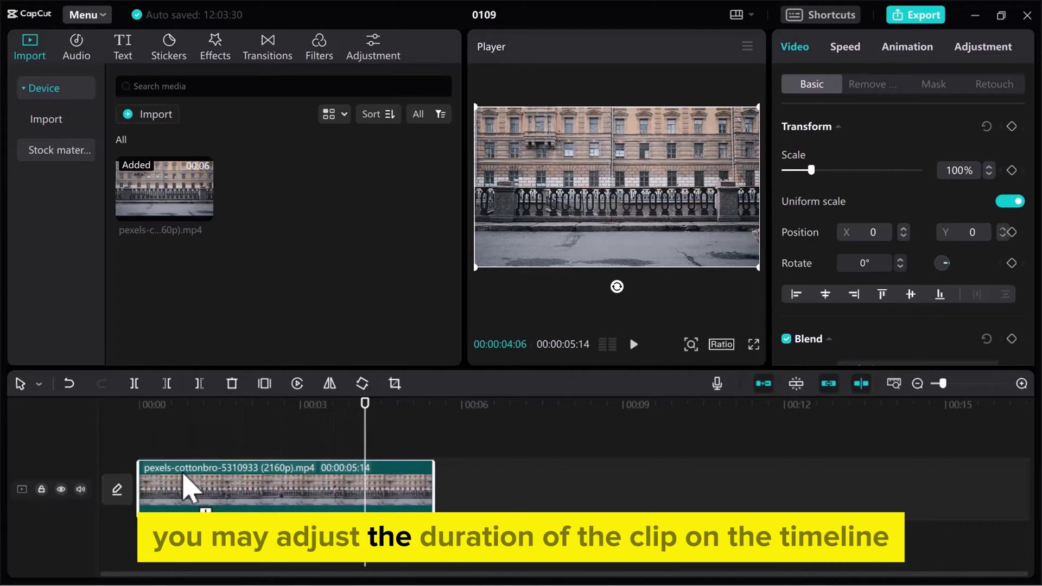
key("space")
left_click_drag(432, 489, 356, 493)
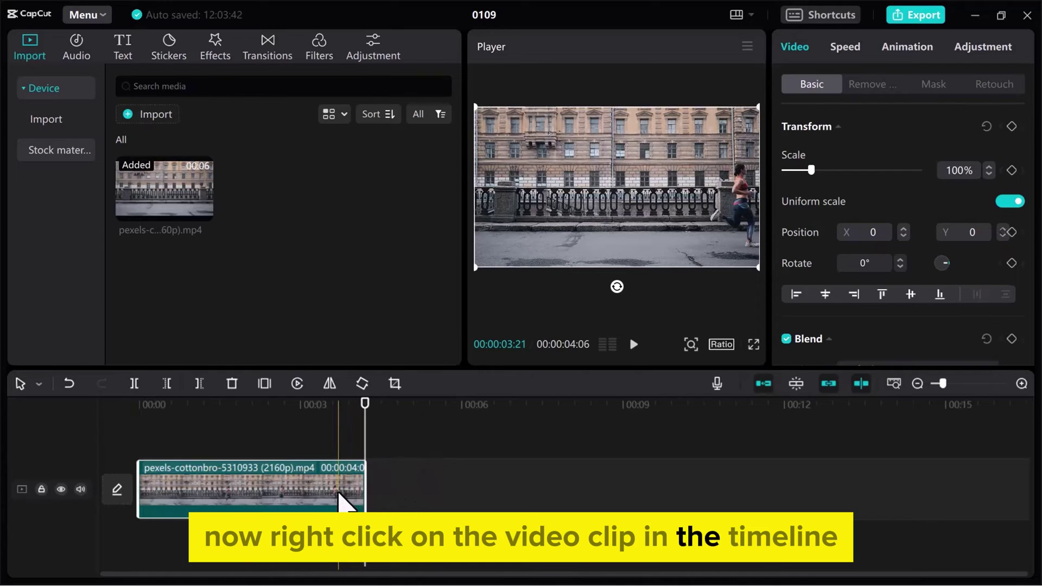
Duplicate the trimmed street clip and place the copy right after the original on the main track.
right_click(342, 498)
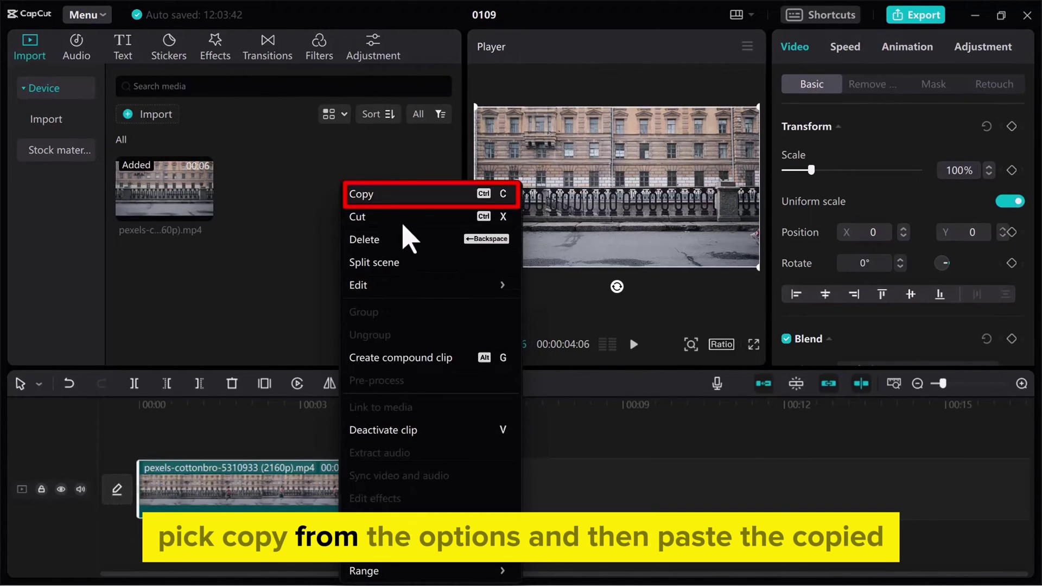
left_click(412, 200)
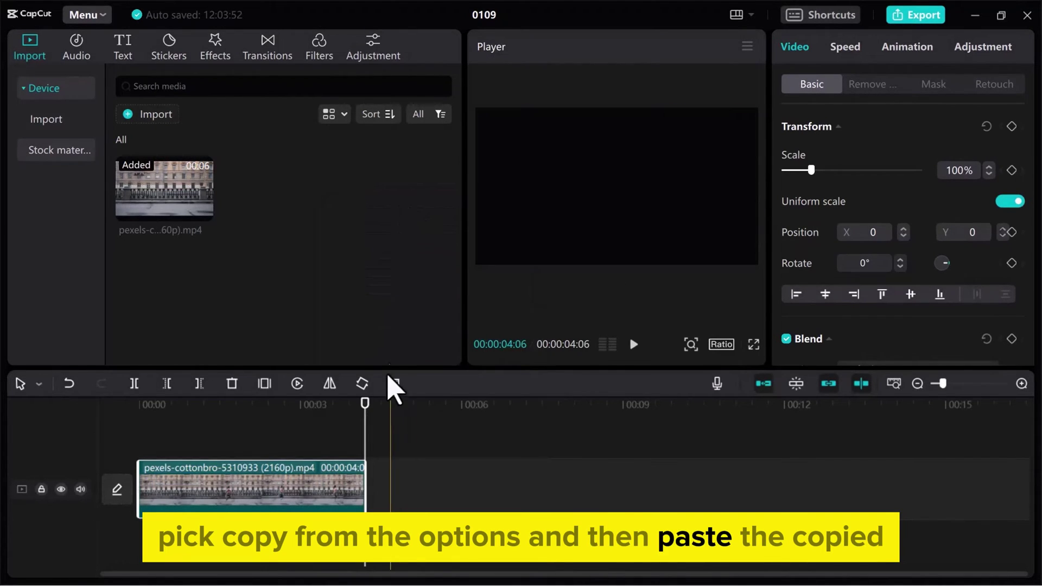
right_click(387, 446)
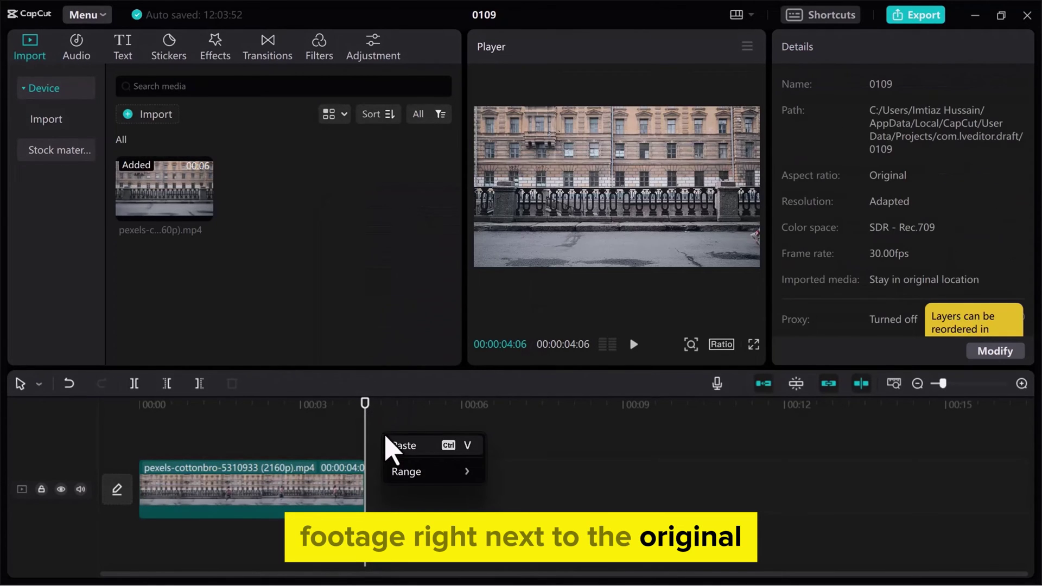
left_click(404, 446)
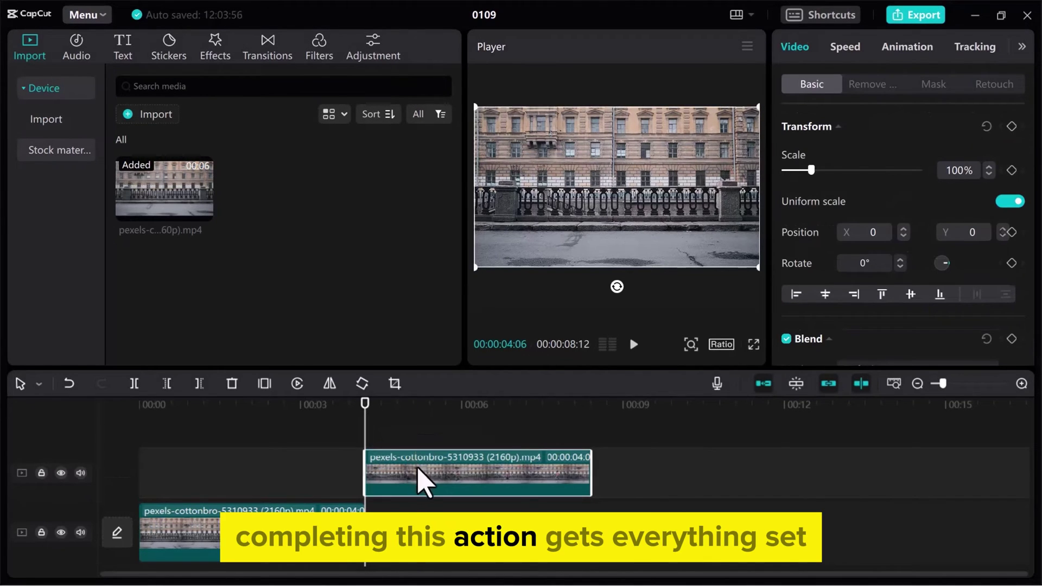
left_click_drag(415, 472, 432, 562)
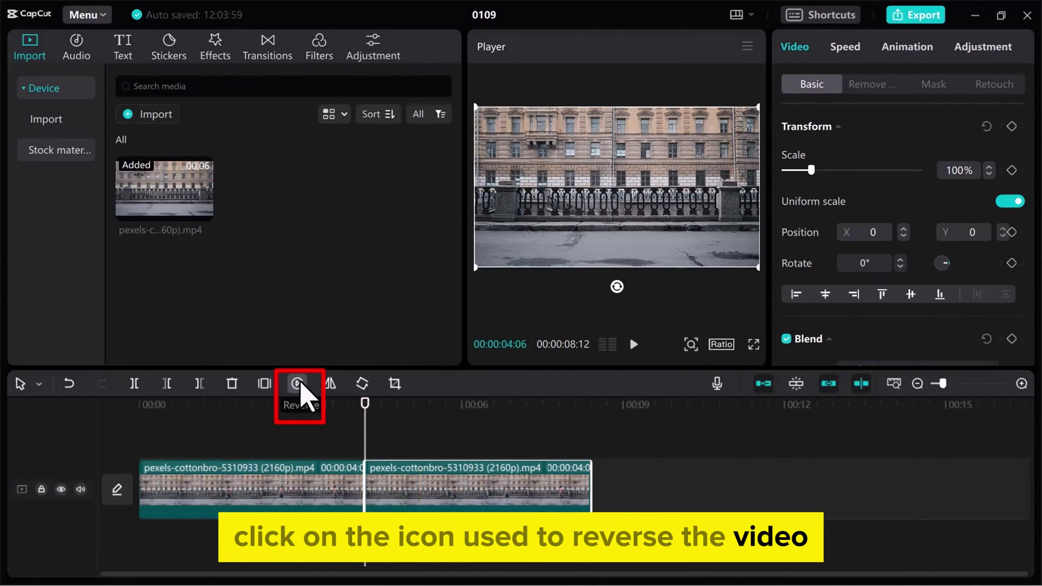
Apply Reverse to the duplicate street clip and wait for it to finish.
left_click(298, 383)
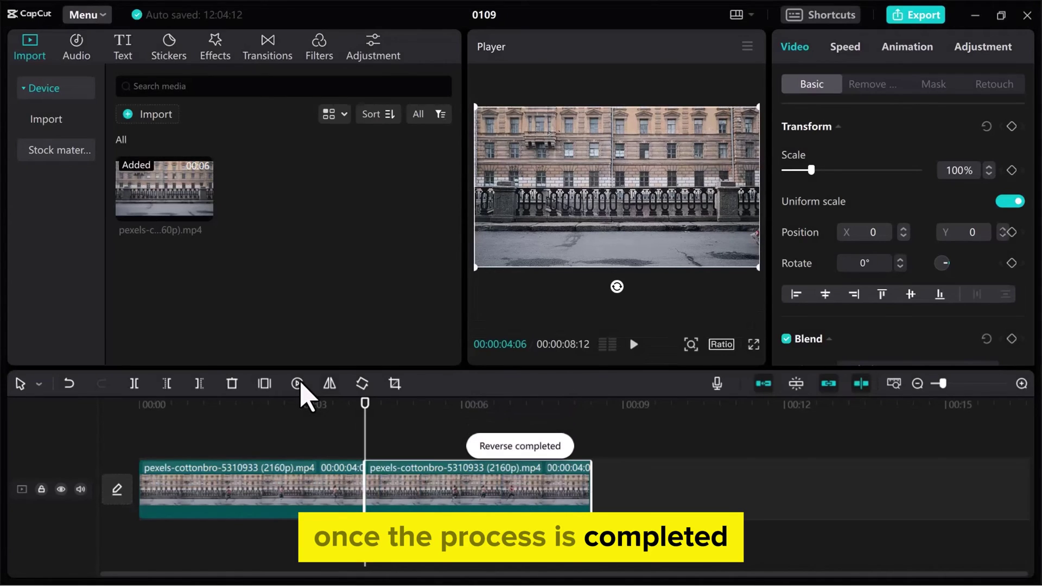
left_click_drag(365, 405, 303, 417)
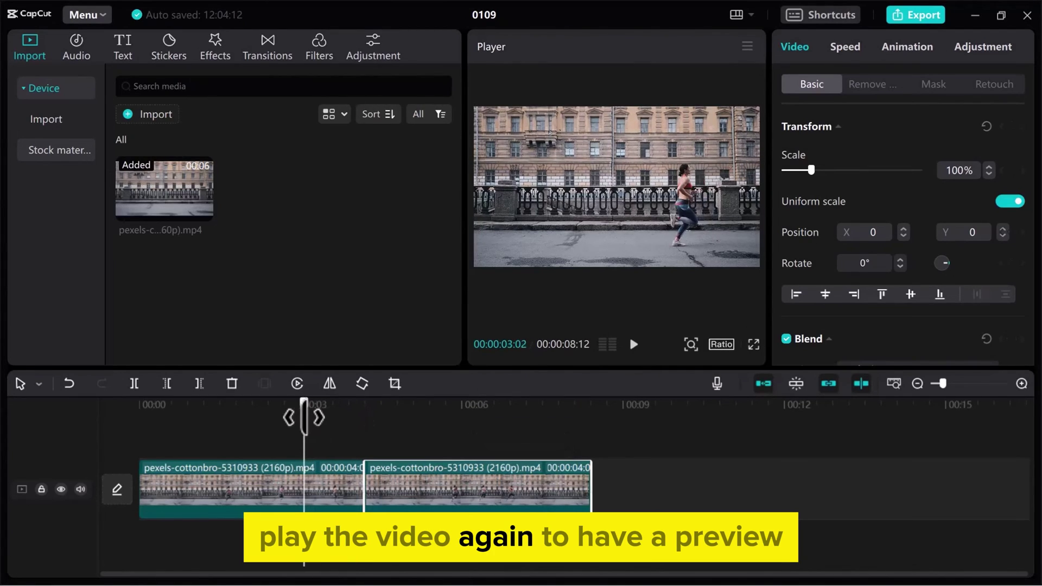
key("space")
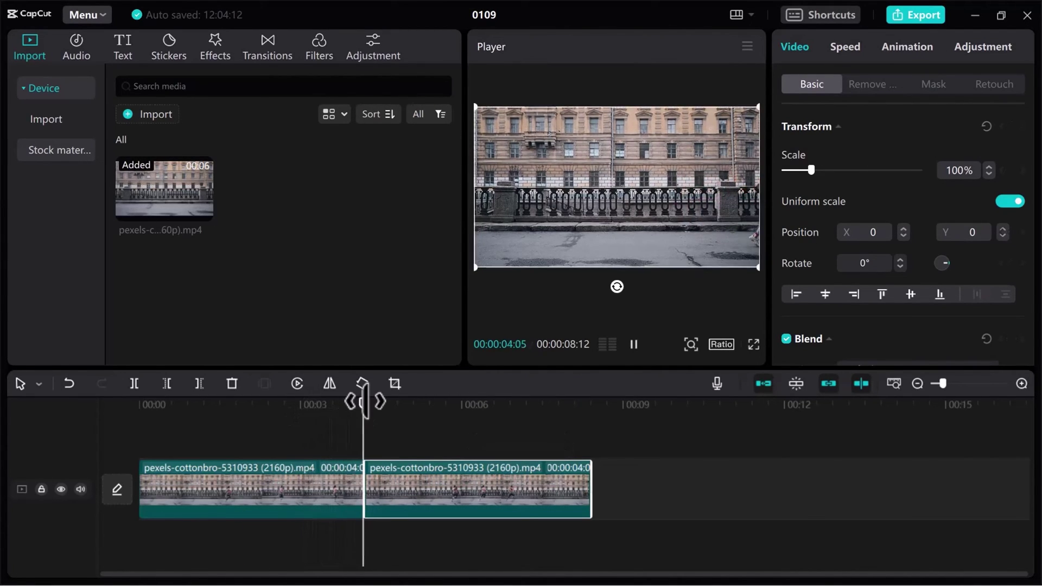